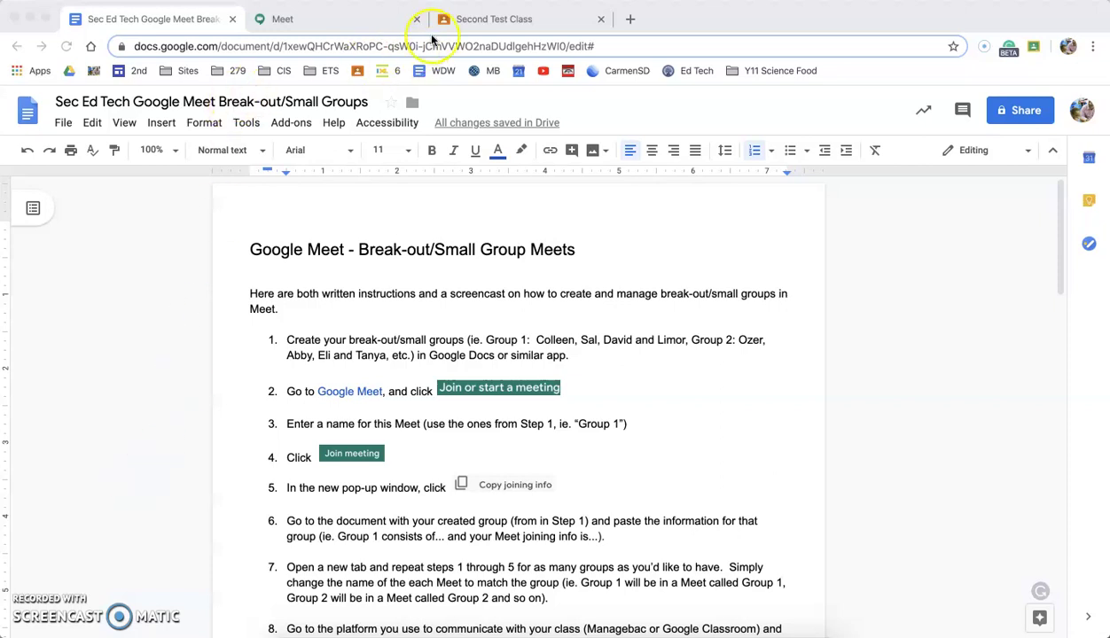
Review the Group 1 and Group 2 entries in the open announcement of the Second Test Class in Google Classroom
click(496, 19)
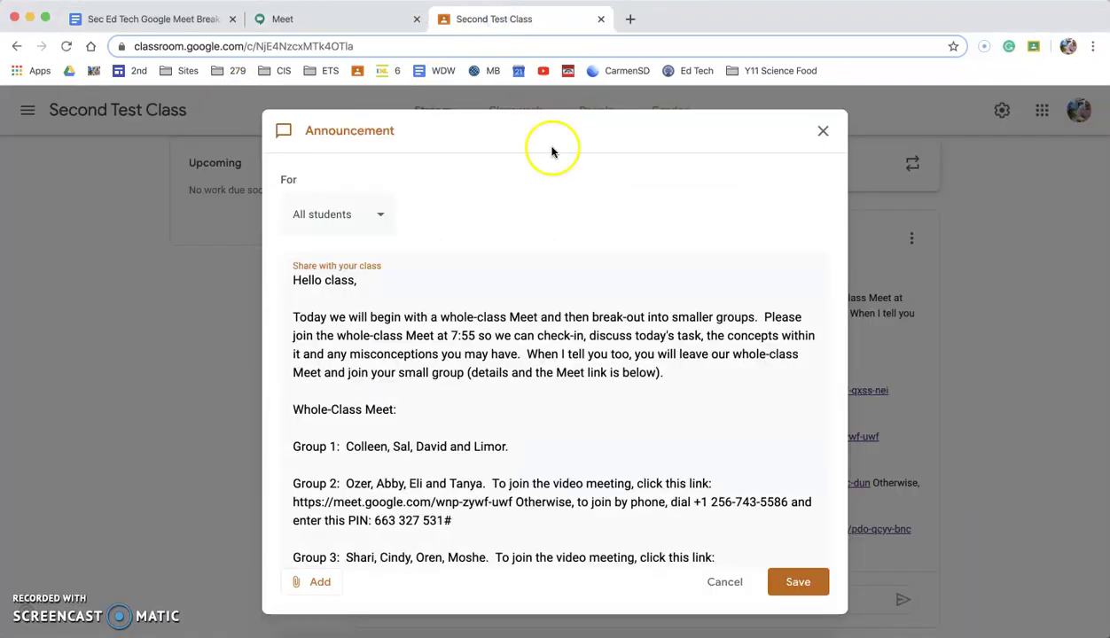
scroll(607, 425, down, 2)
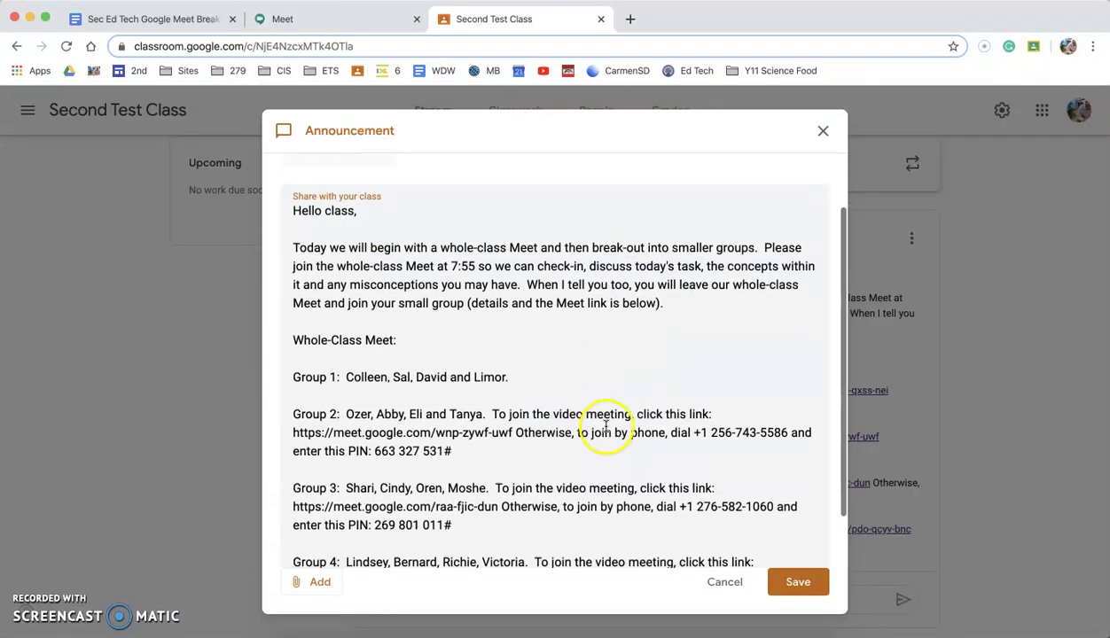
drag(295, 376, 474, 397)
drag(291, 412, 483, 417)
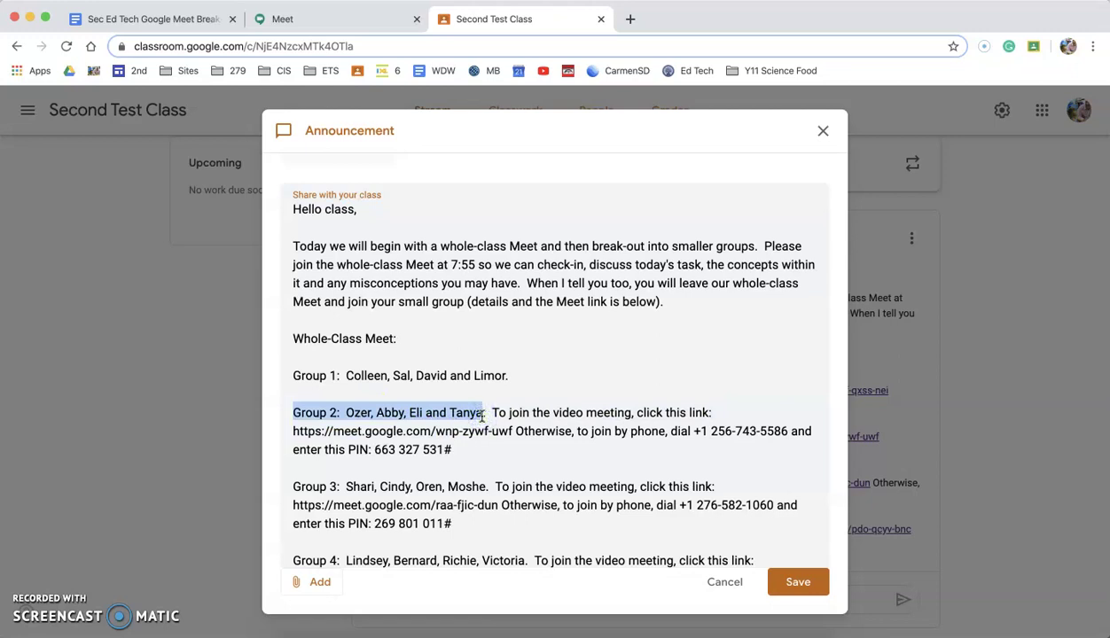
Open Google Meet through the link in step 2 of the break-out groups instructions document
click(158, 19)
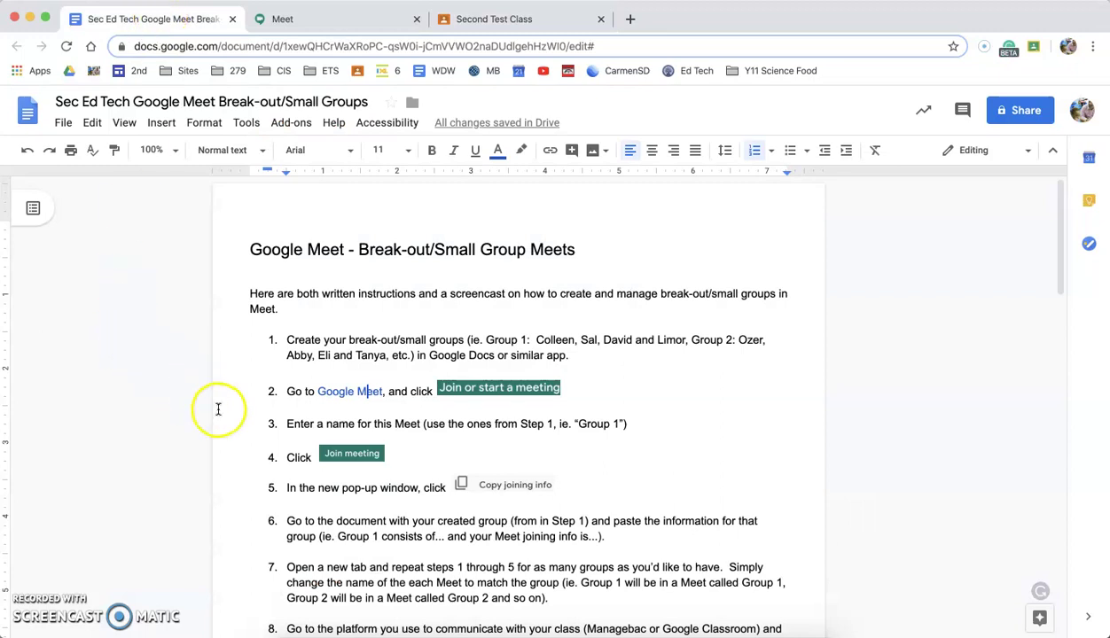
click(330, 392)
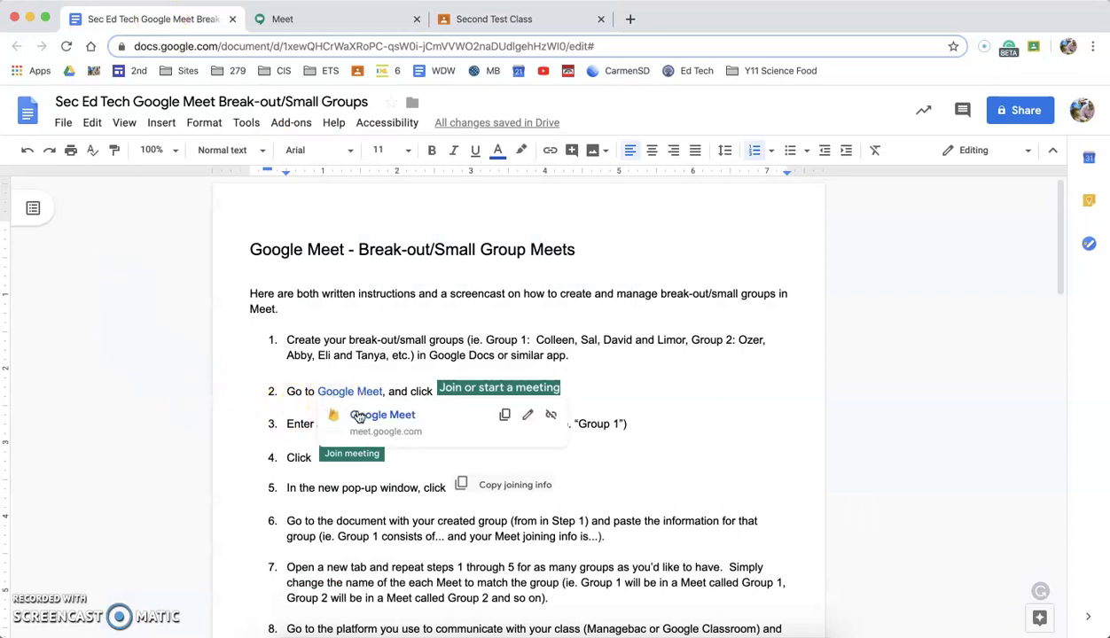
click(359, 418)
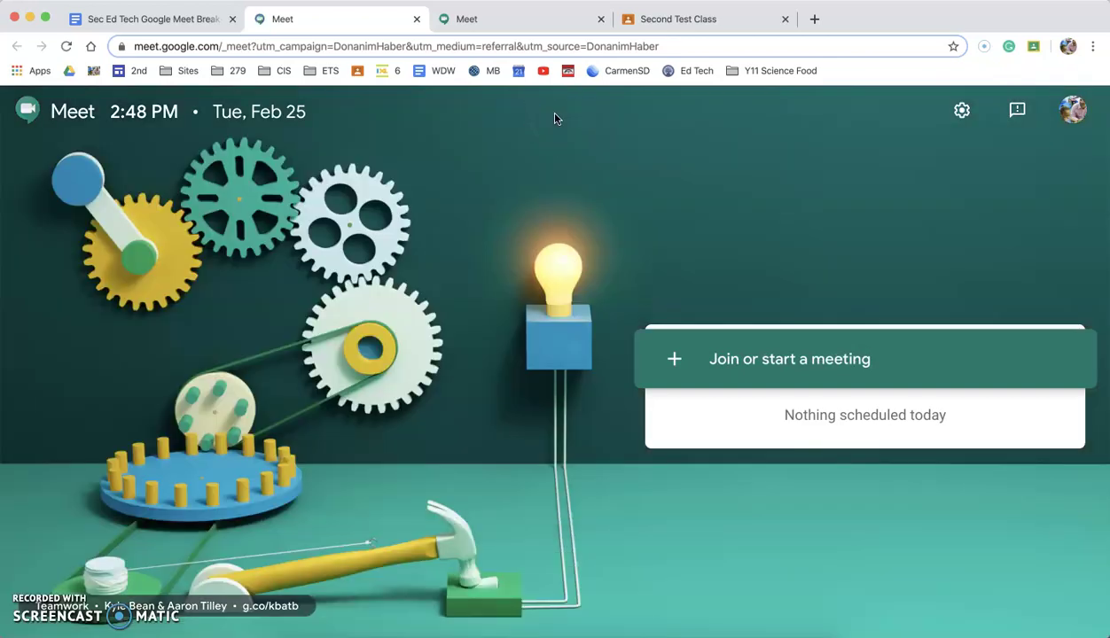
Start a Google Meet meeting with the nickname "Whole-class" and join it
click(750, 352)
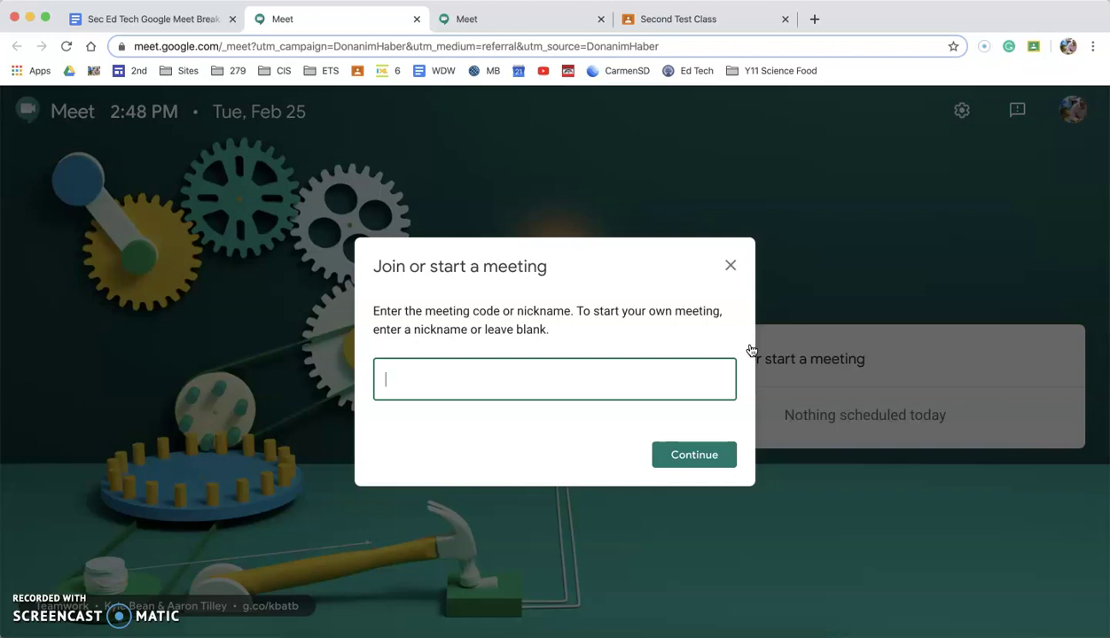
text(Whole-class)
click(709, 456)
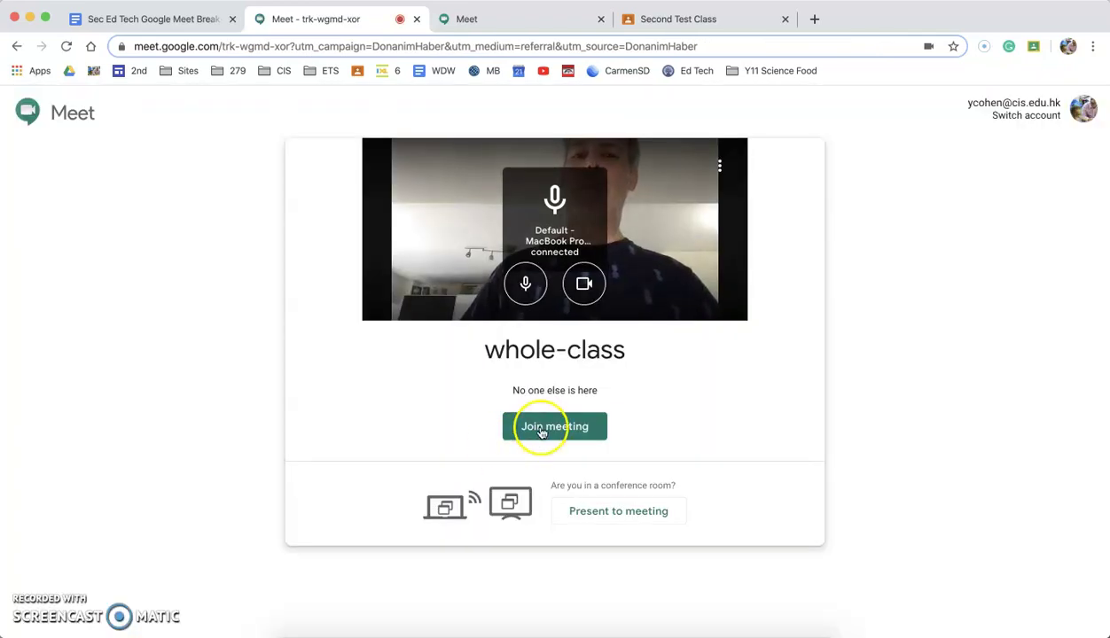
click(542, 429)
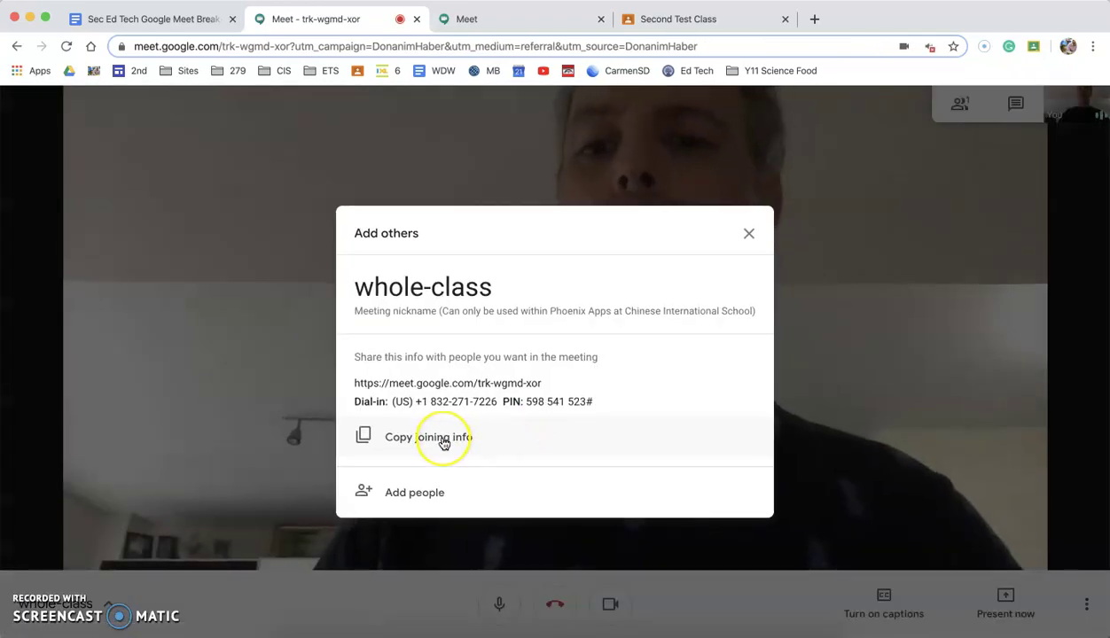
Copy the whole-class meeting's joining info, including link, dial-in number and PIN, and paste it after "Whole-Class Meet:" in the Classroom announcement
click(443, 440)
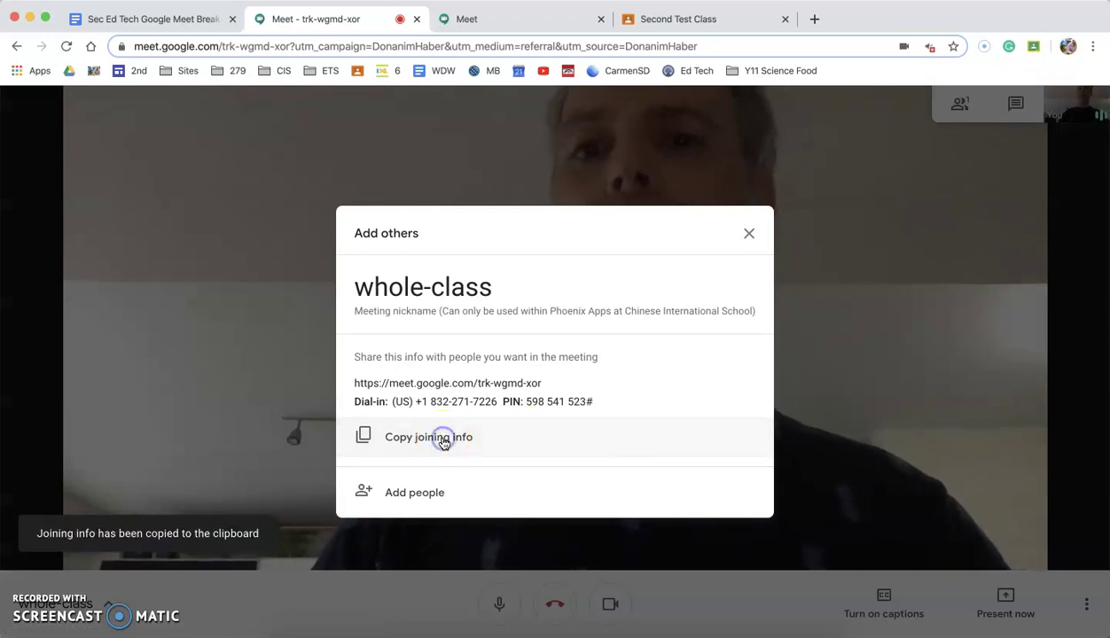
click(690, 27)
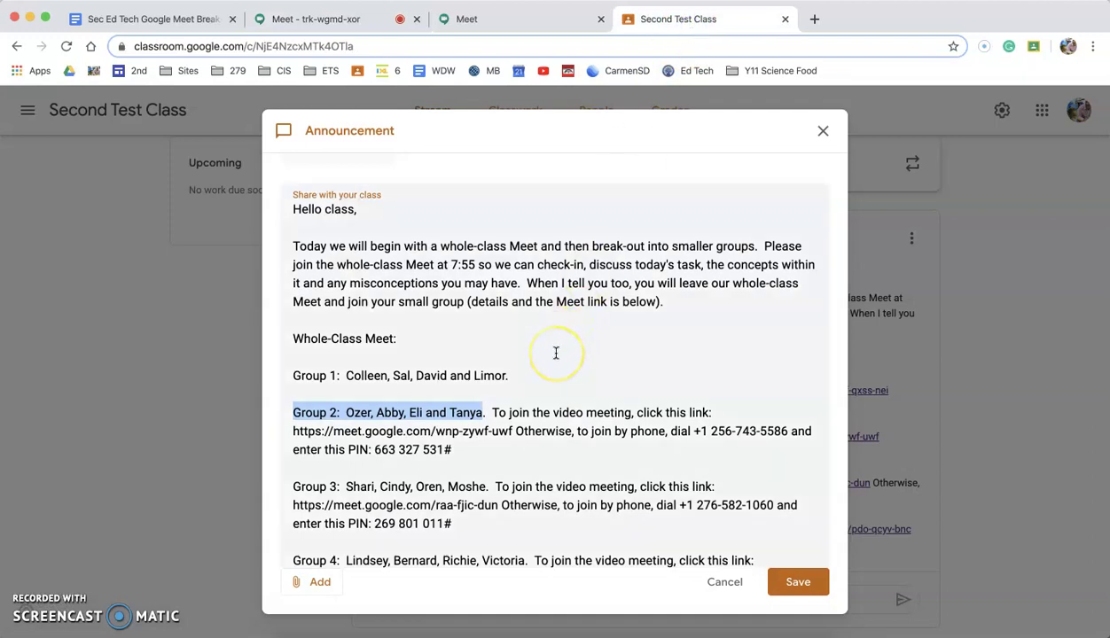
click(452, 338)
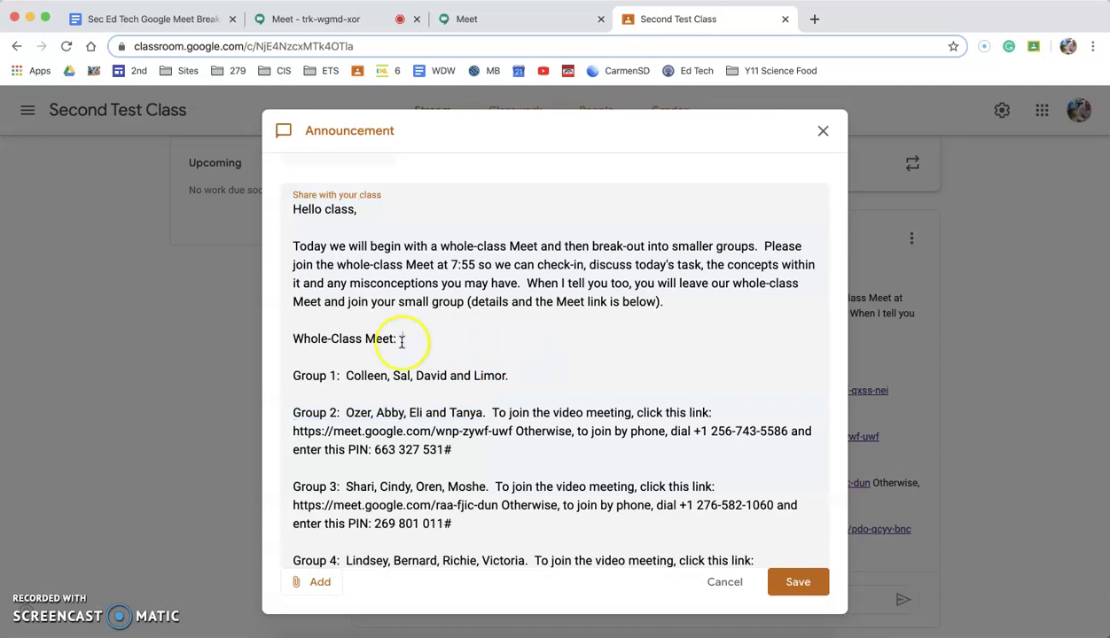
key(super+v)
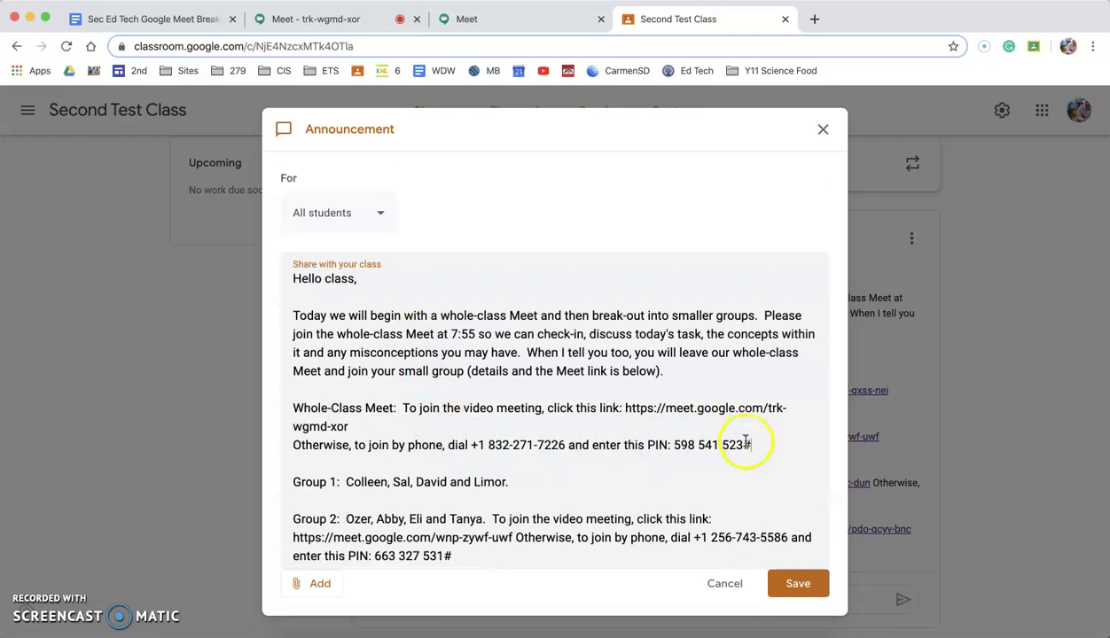
Close the whole-class meeting's browser tab, keeping the other Google Meet start page open
click(474, 20)
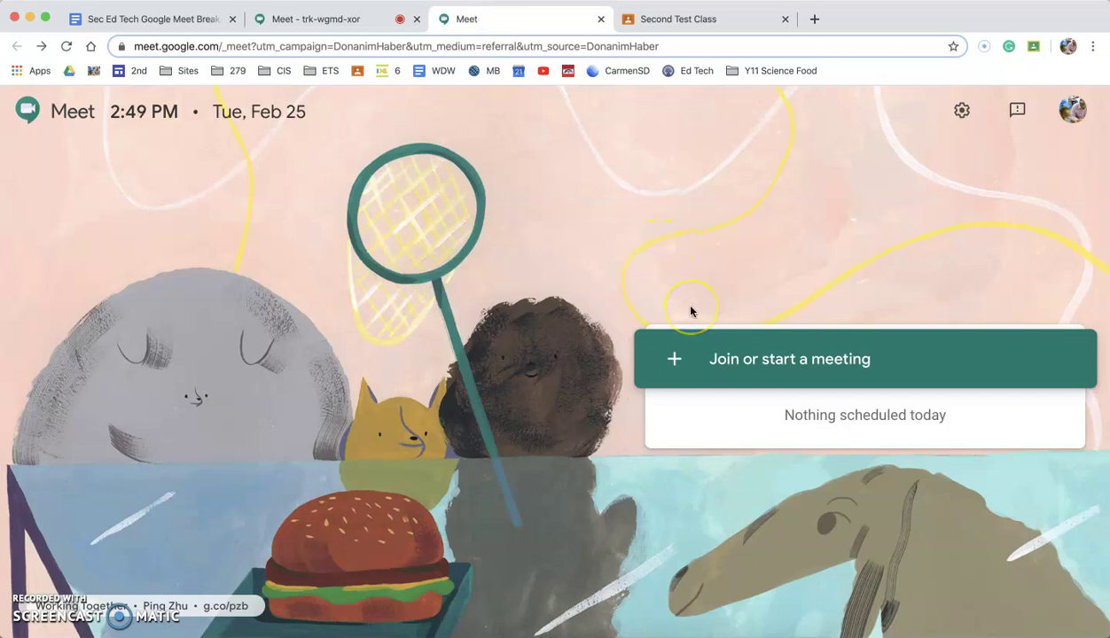
click(302, 19)
click(416, 19)
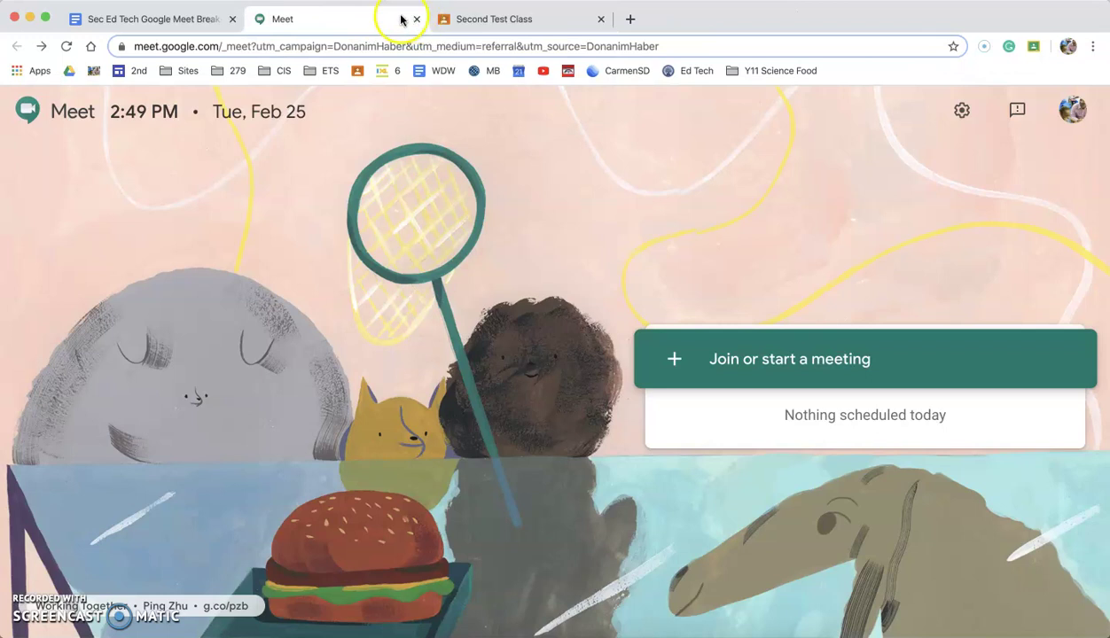
Start a Google Meet meeting with the nickname "Group 1" and join it
click(768, 361)
text(Group 1)
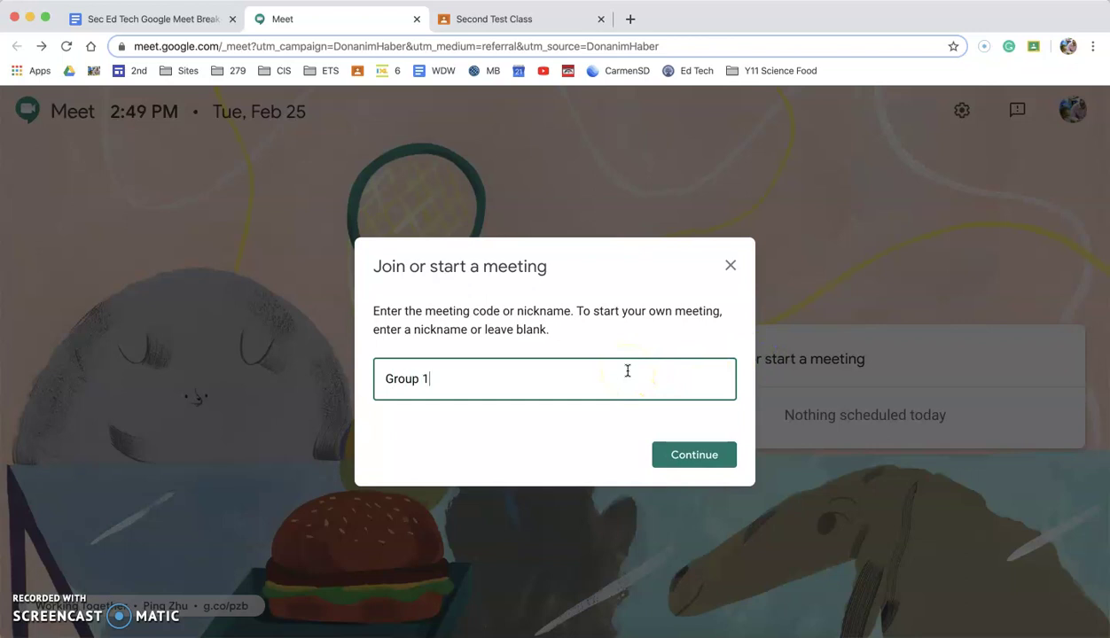
click(671, 463)
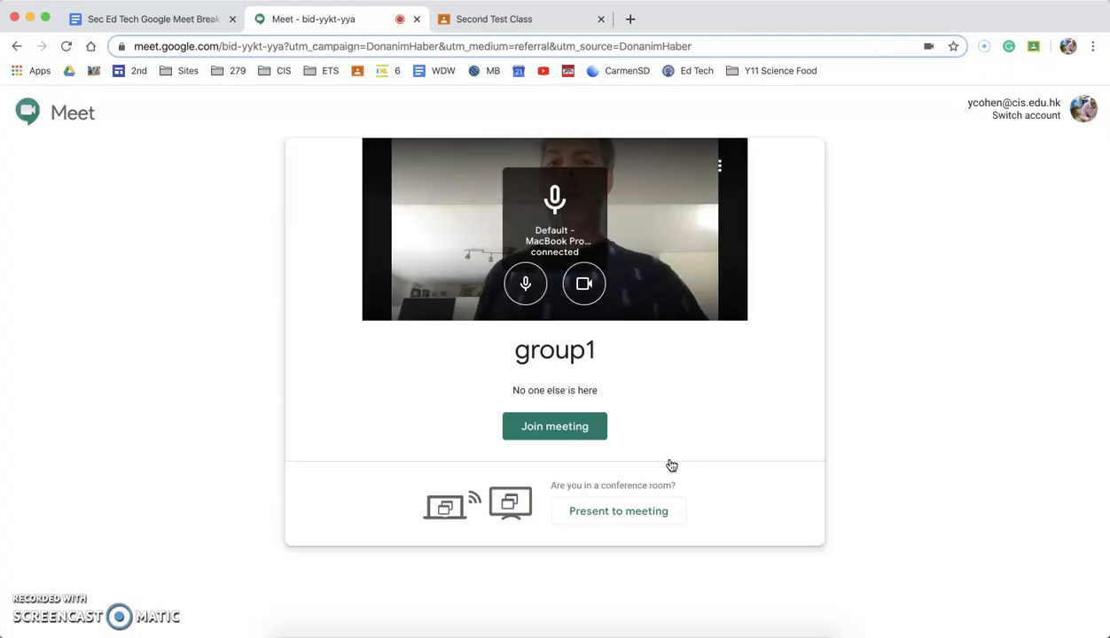
click(576, 430)
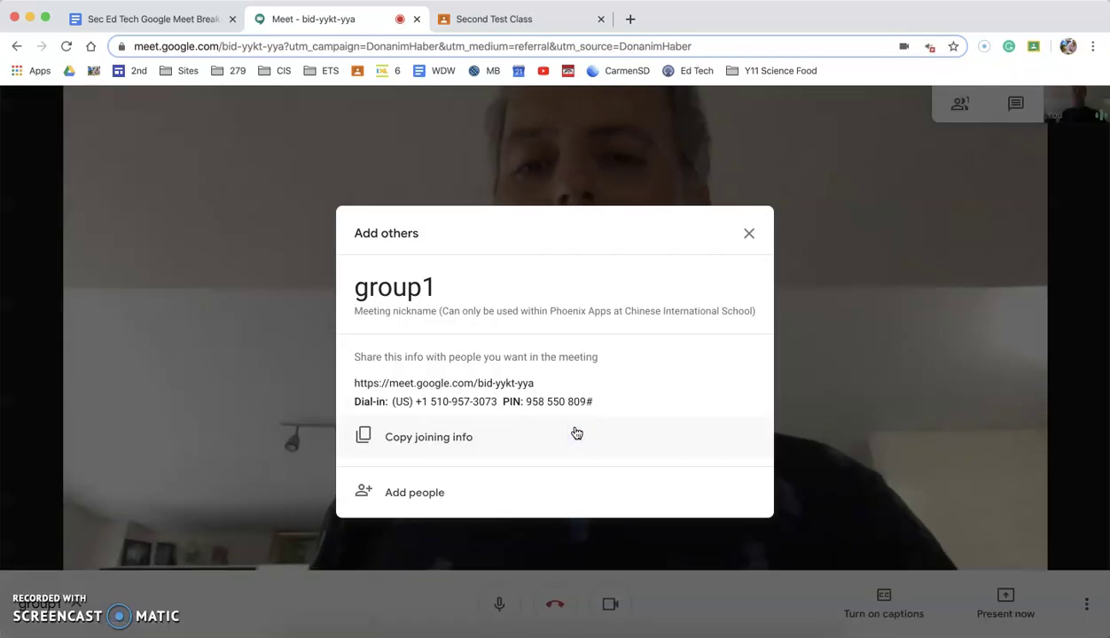
Copy the Group 1 meeting's joining info, including link, dial-in number and PIN, and paste it after the Group 1 member list in the announcement
click(445, 443)
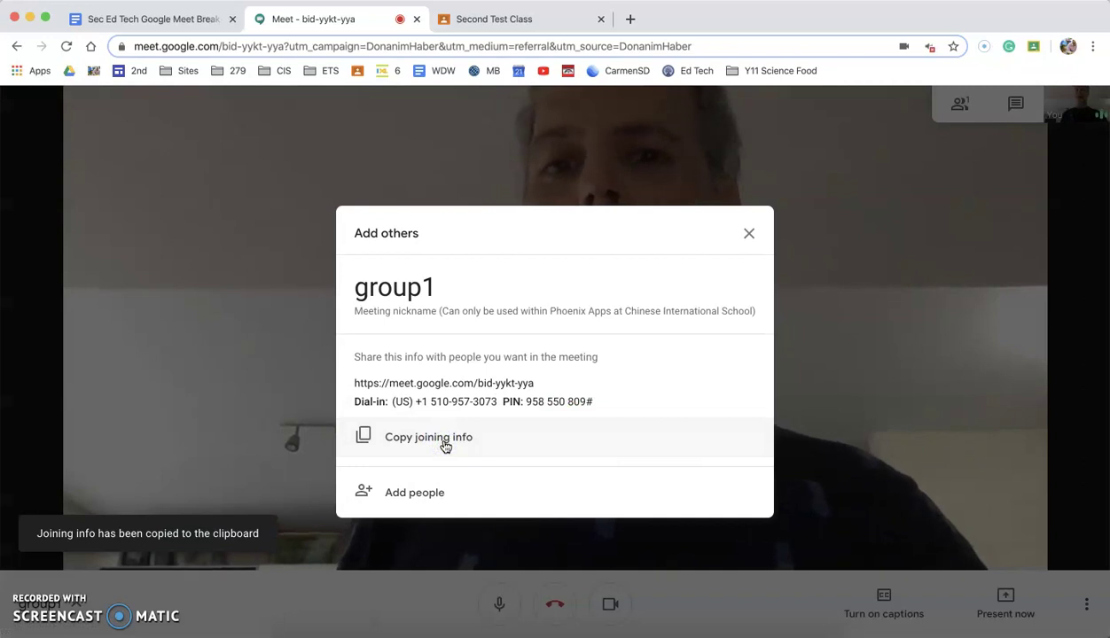
click(505, 19)
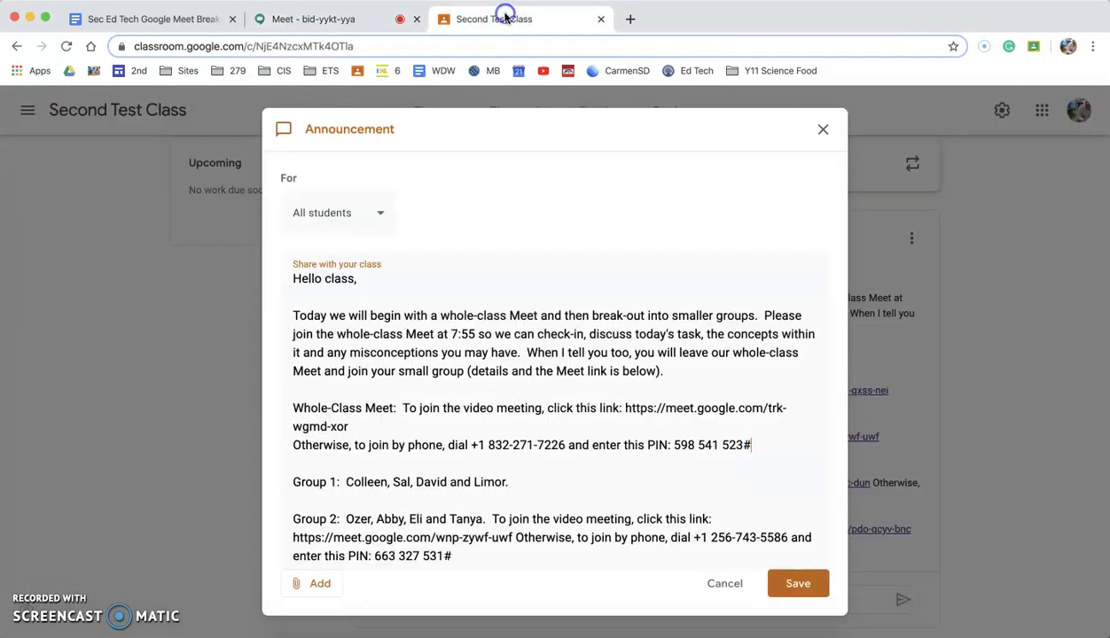
click(536, 482)
key(super+v)
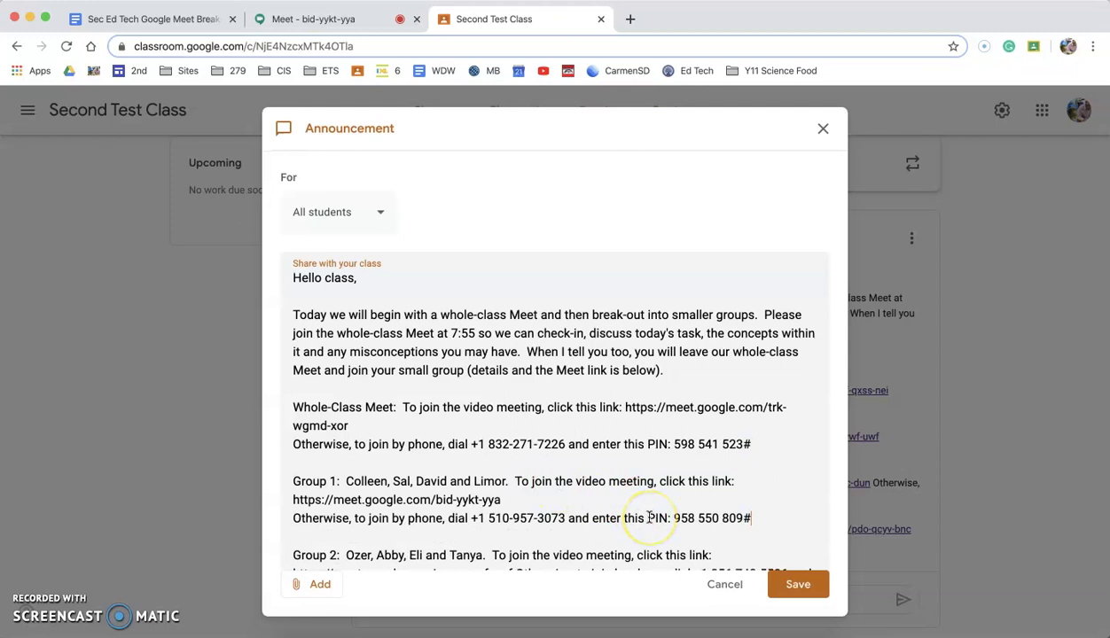
Check the announcement's group entries and the sharing step in the instructions document, and save the updated announcement
scroll(649, 517, down, 2)
scroll(650, 517, down, 2)
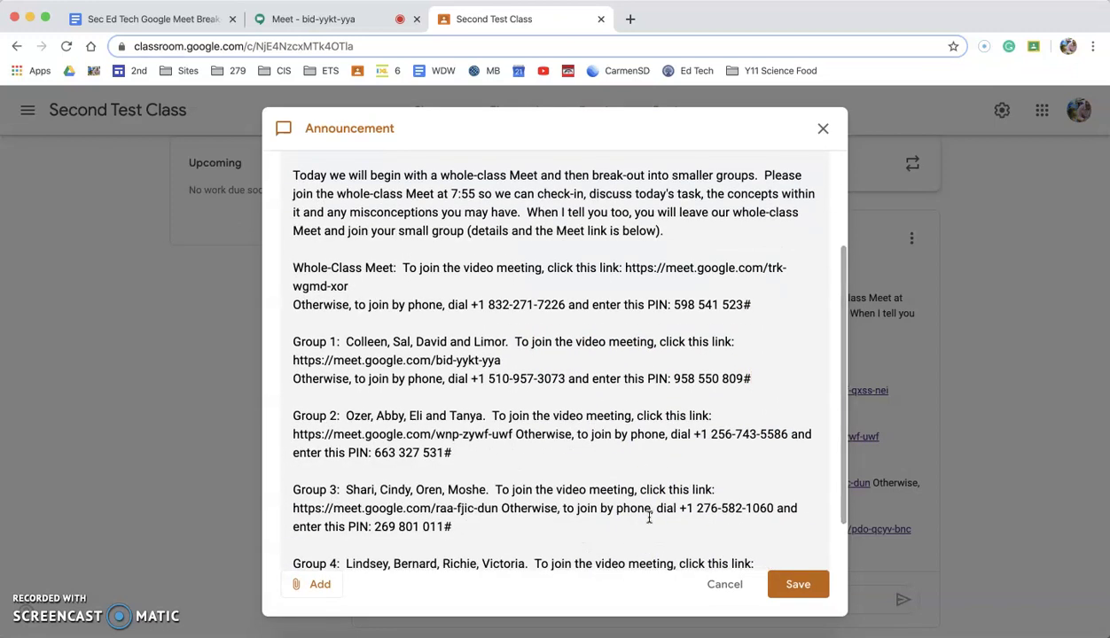
scroll(650, 518, down, 1)
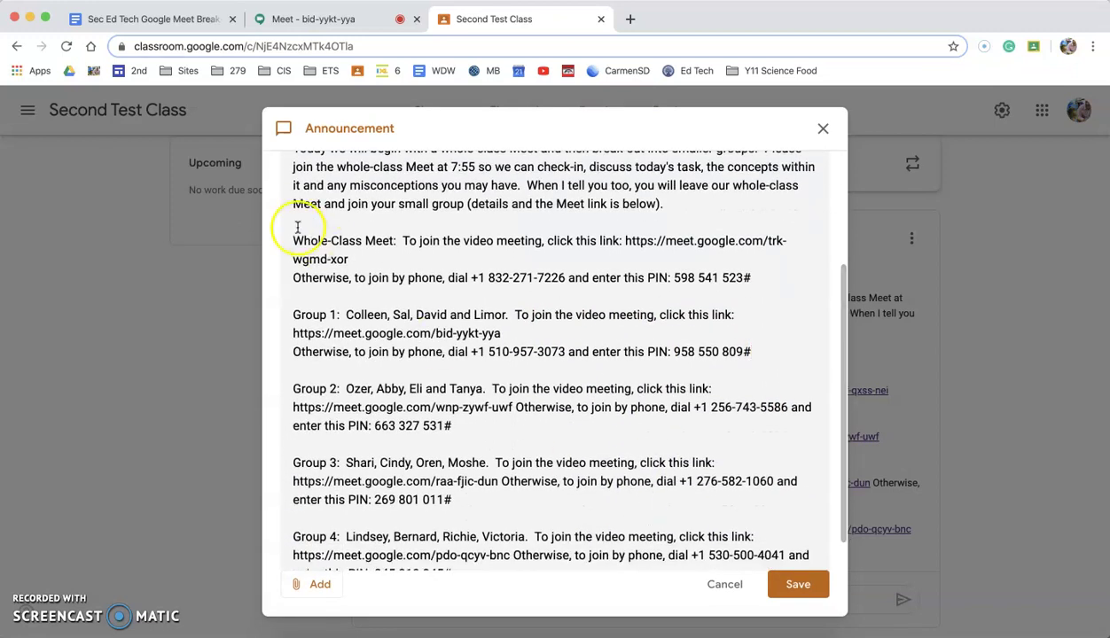
click(159, 12)
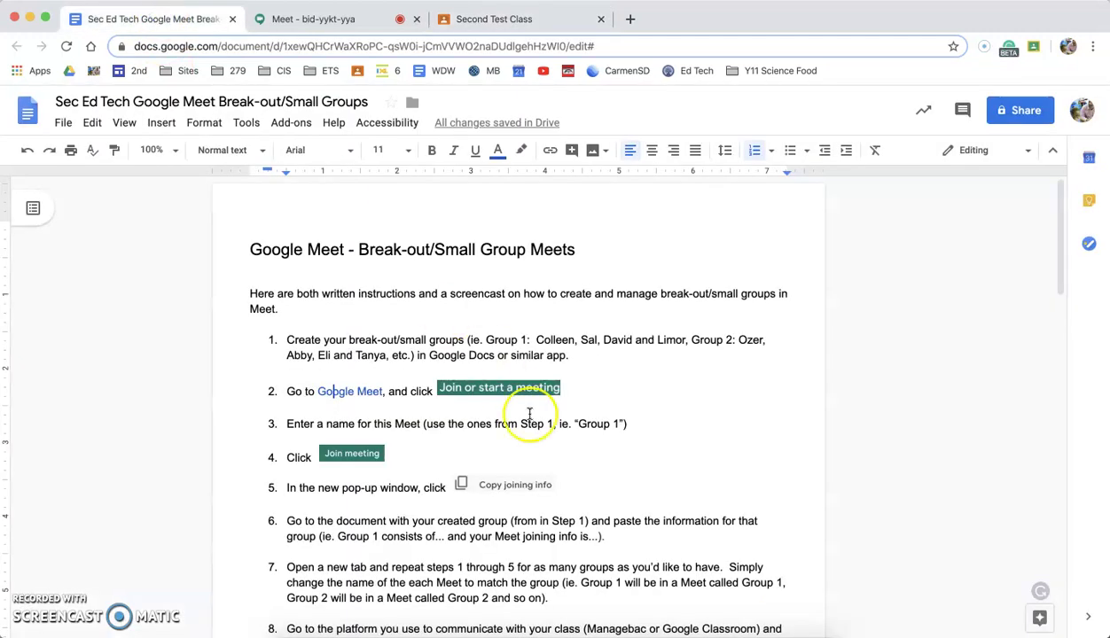
scroll(550, 439, down, 3)
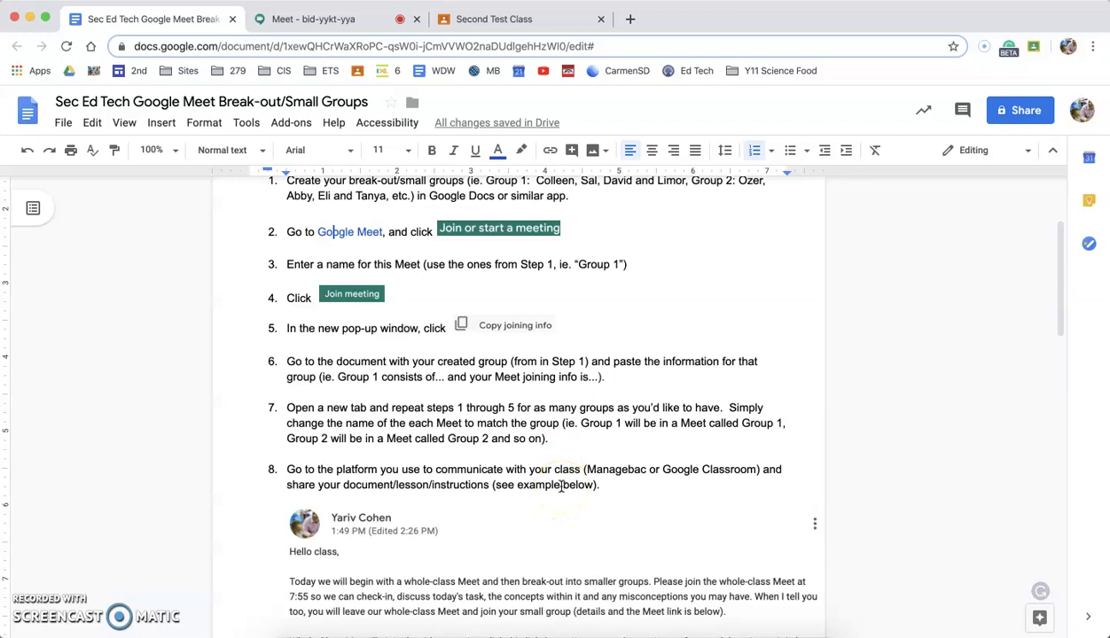
click(535, 20)
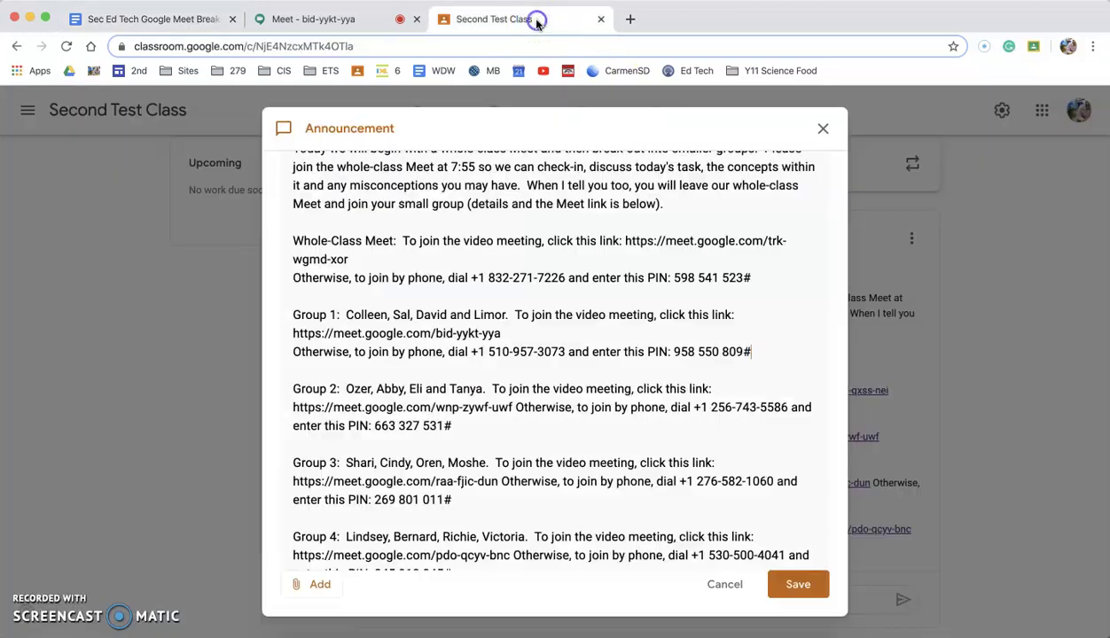
click(798, 594)
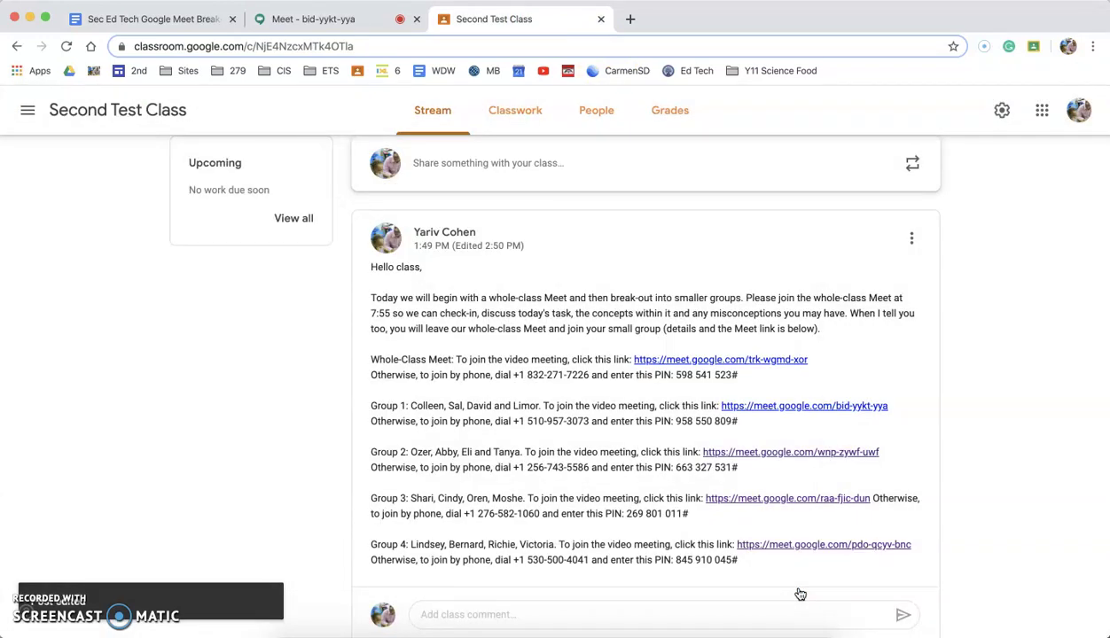
click(876, 306)
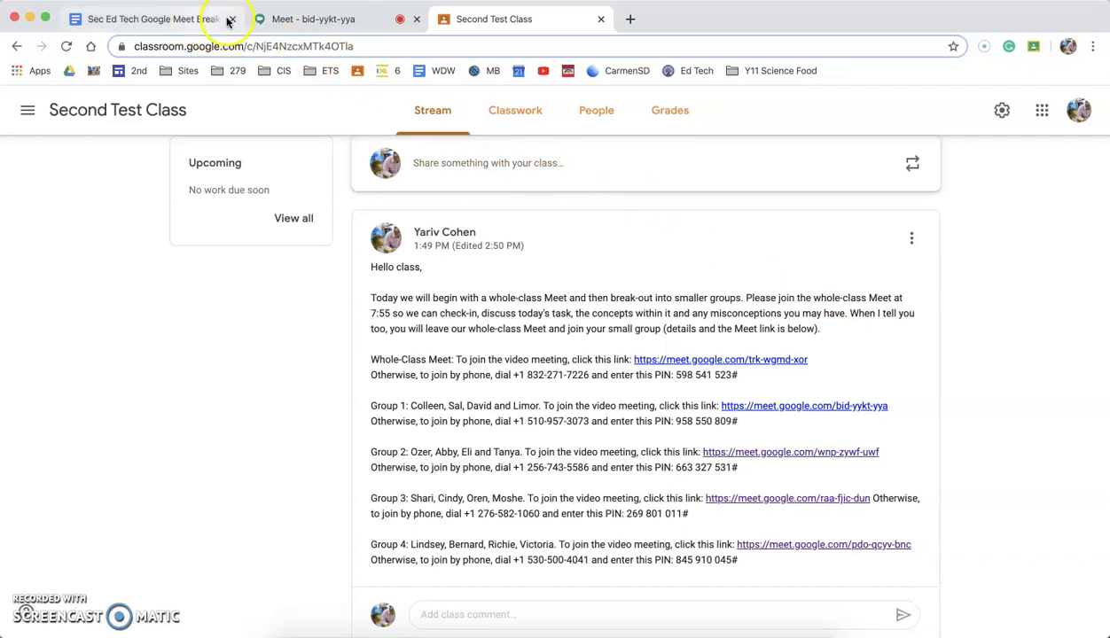
Close the Group 1 meeting and read steps 9 to 11 of the instructions document
click(416, 19)
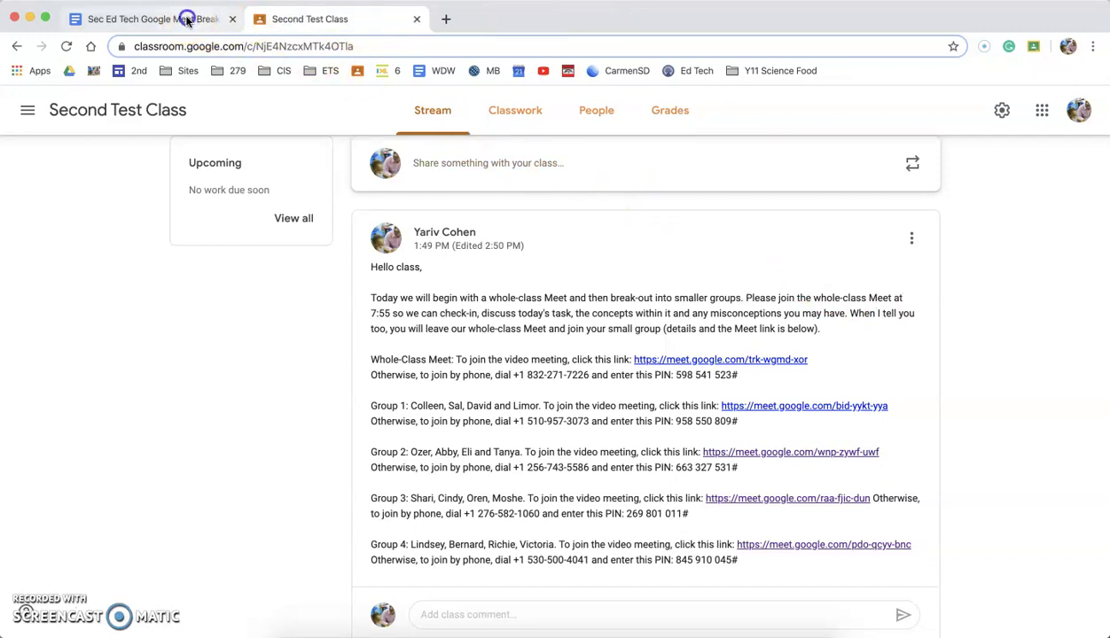
click(185, 18)
scroll(547, 387, down, 3)
scroll(547, 388, down, 10)
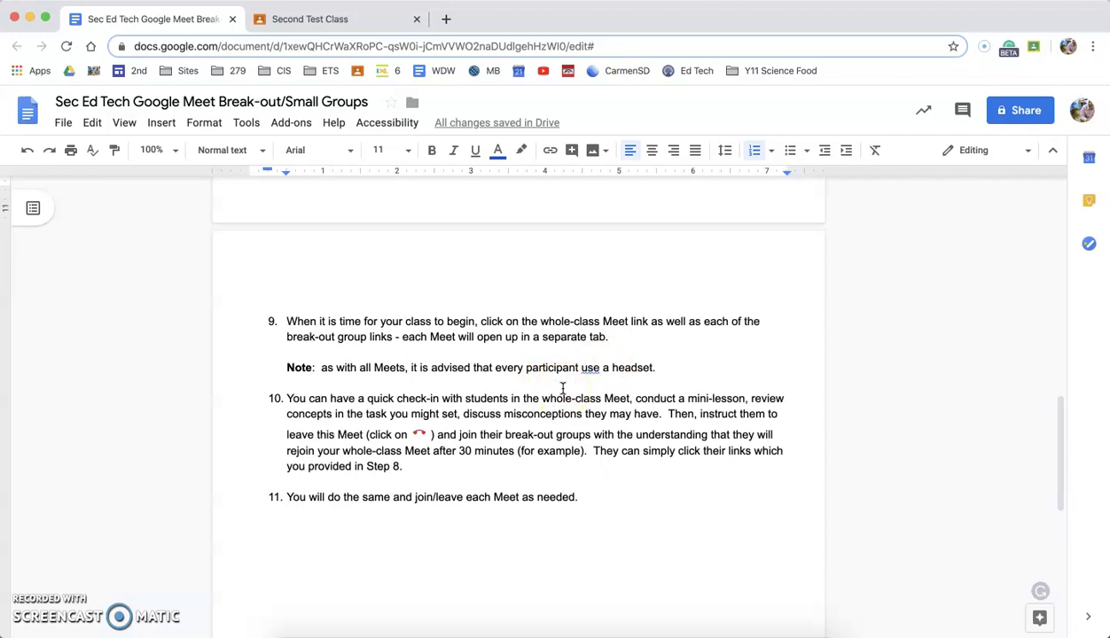
Open the whole-class Meet link and the Group 1 to Group 4 Meet links from the Second Test Class announcement, each in its own tab
click(357, 22)
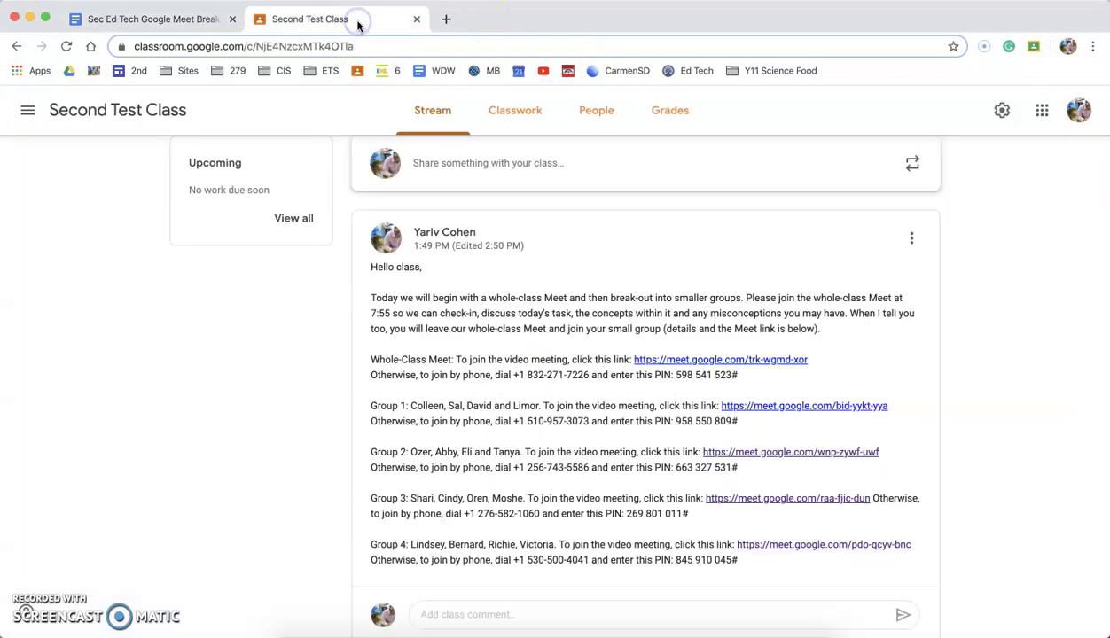
click(693, 361)
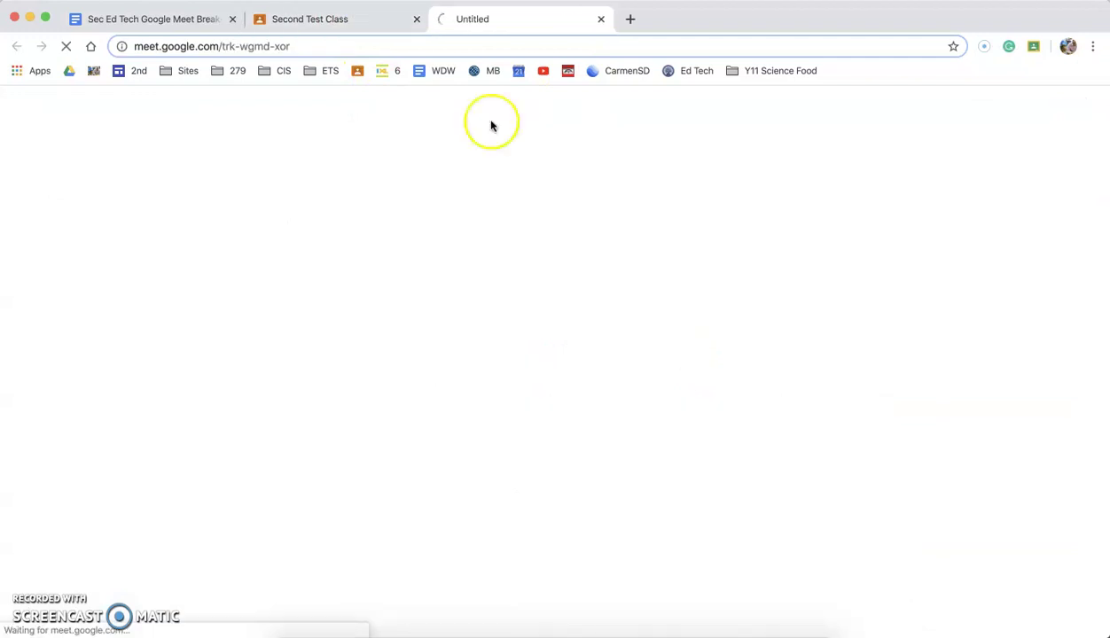
click(308, 18)
click(738, 406)
click(342, 20)
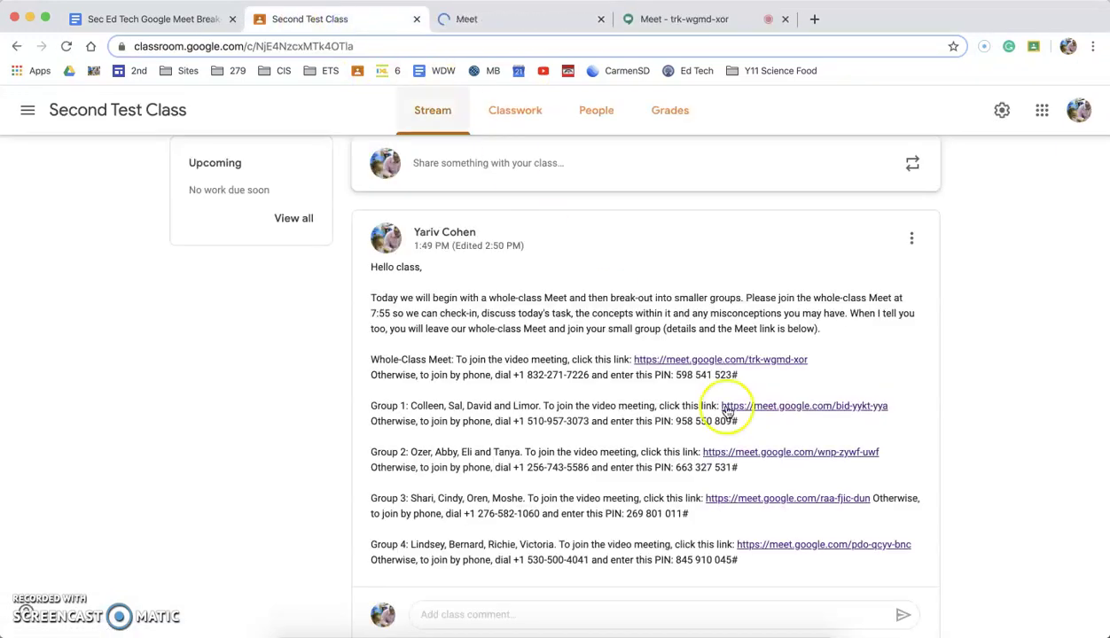
click(792, 453)
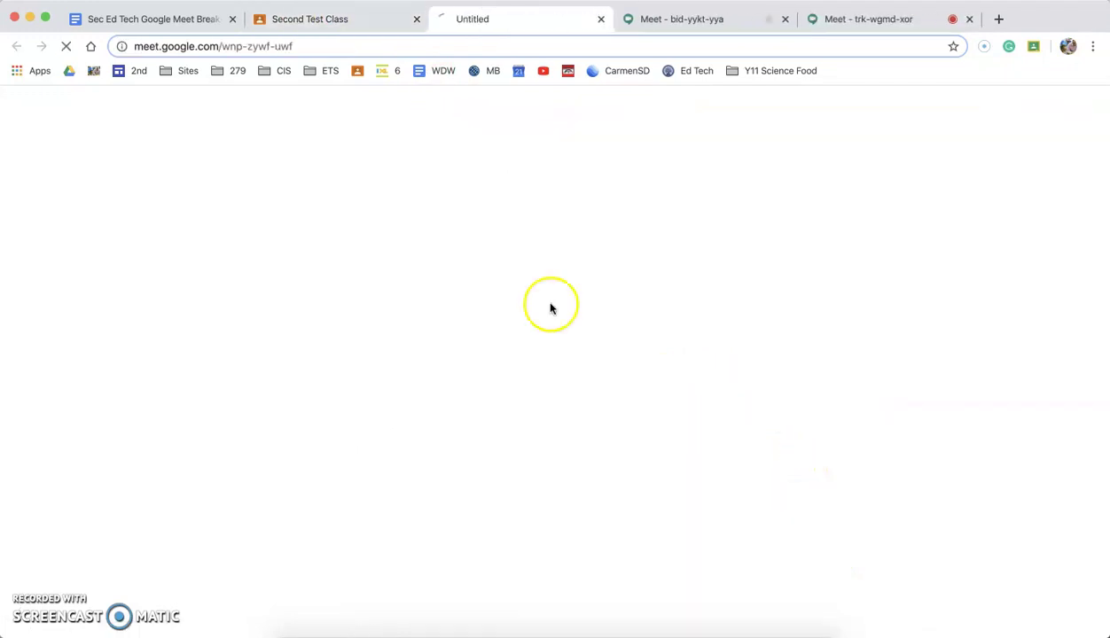
click(319, 19)
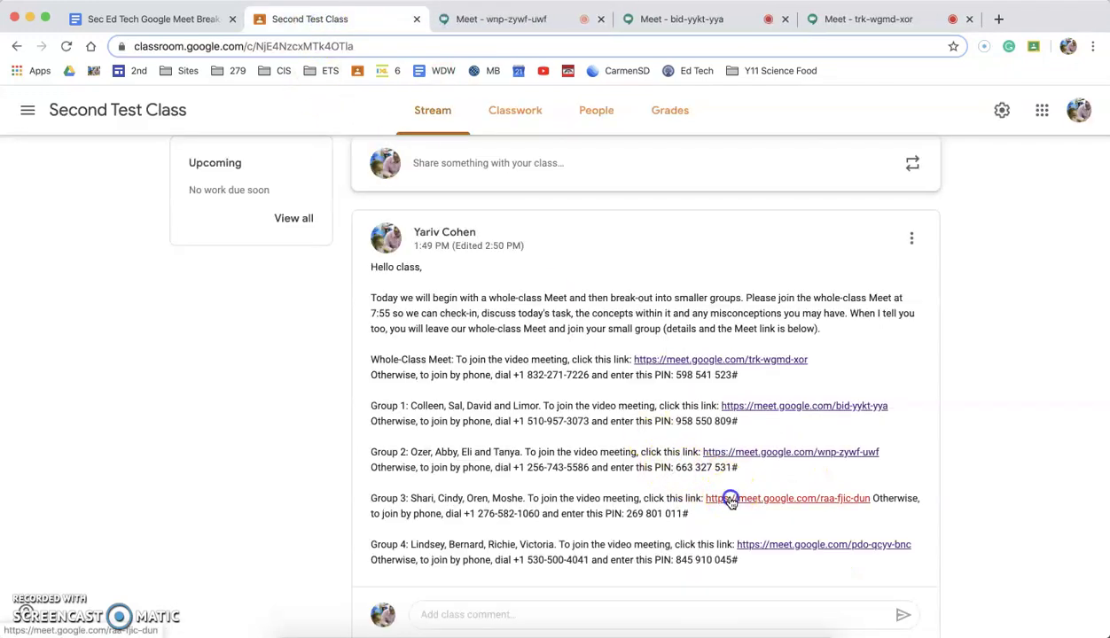
click(730, 498)
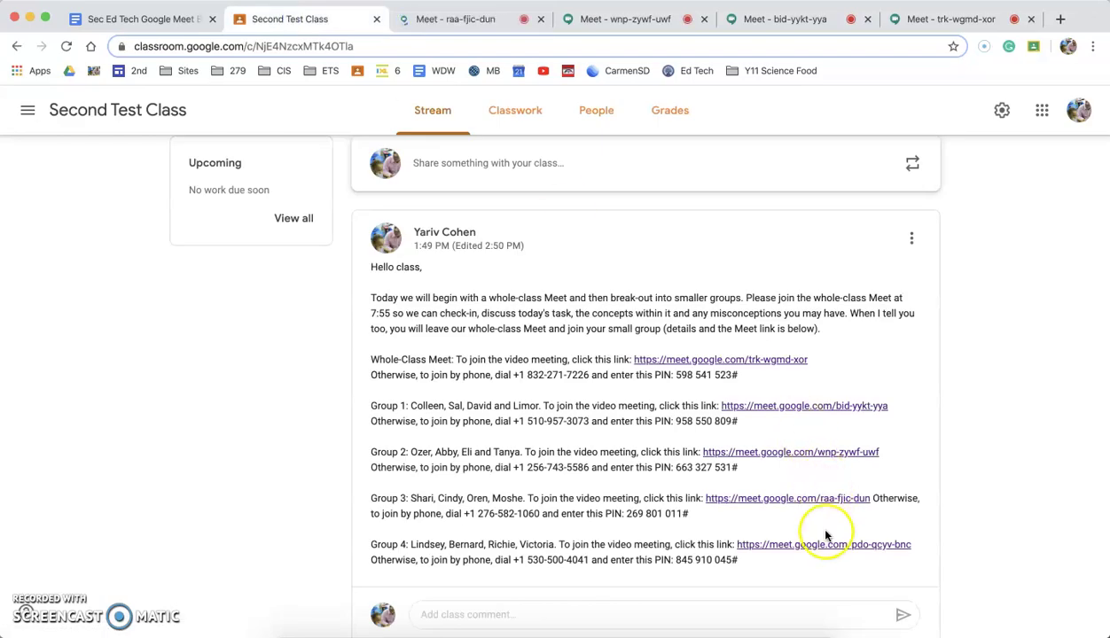
click(815, 544)
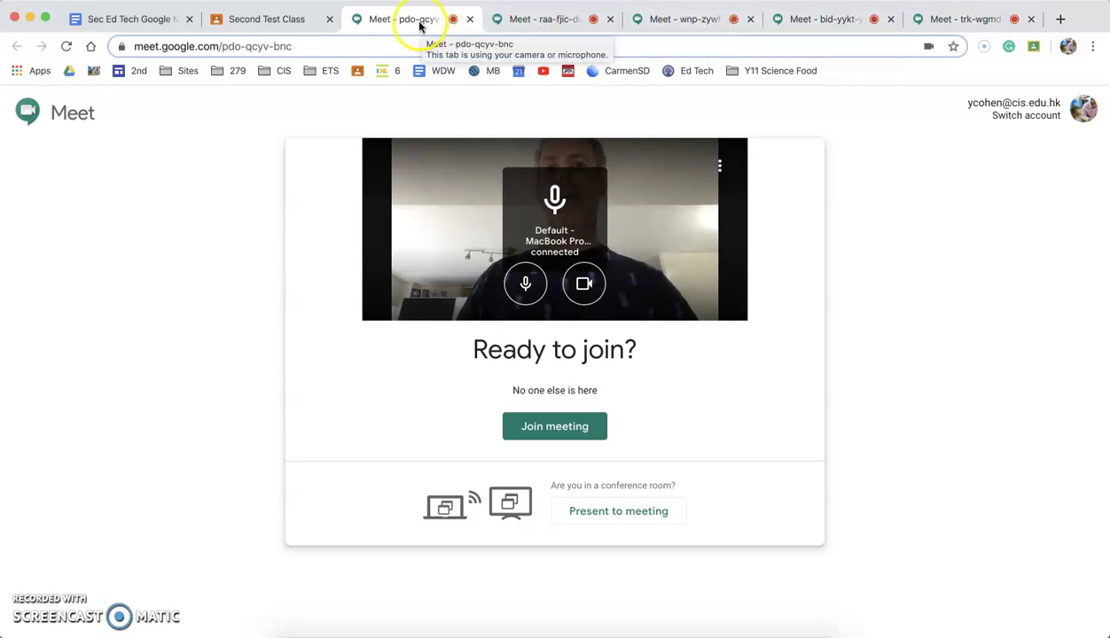
Review the Meet links in the class announcement alongside steps 9 to 11 of the instructions document on joining and leaving the meetings
click(280, 21)
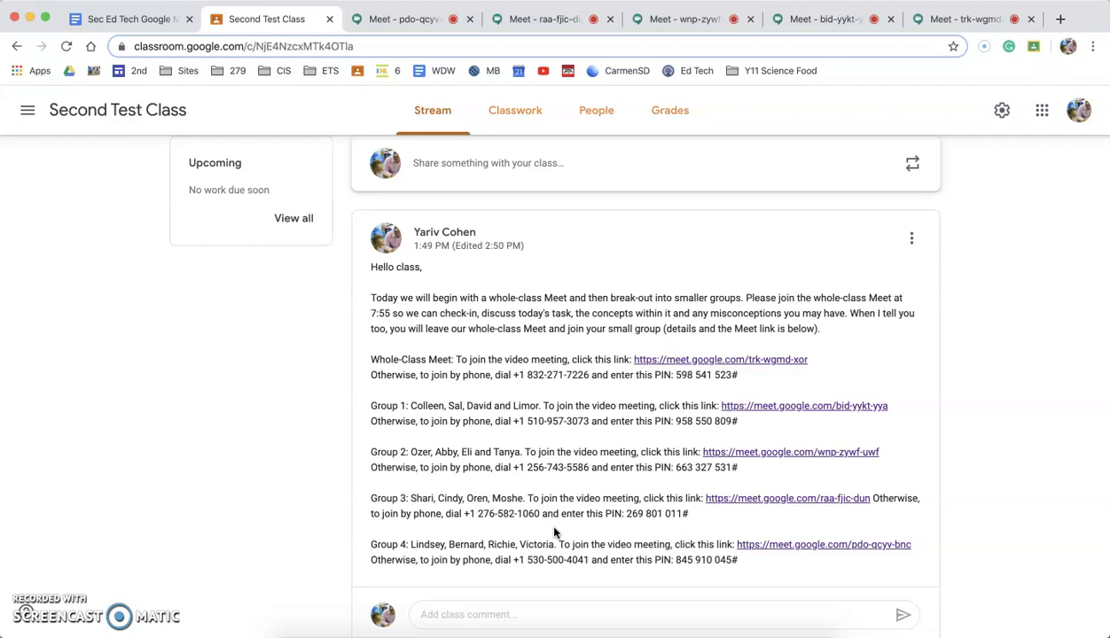
click(135, 20)
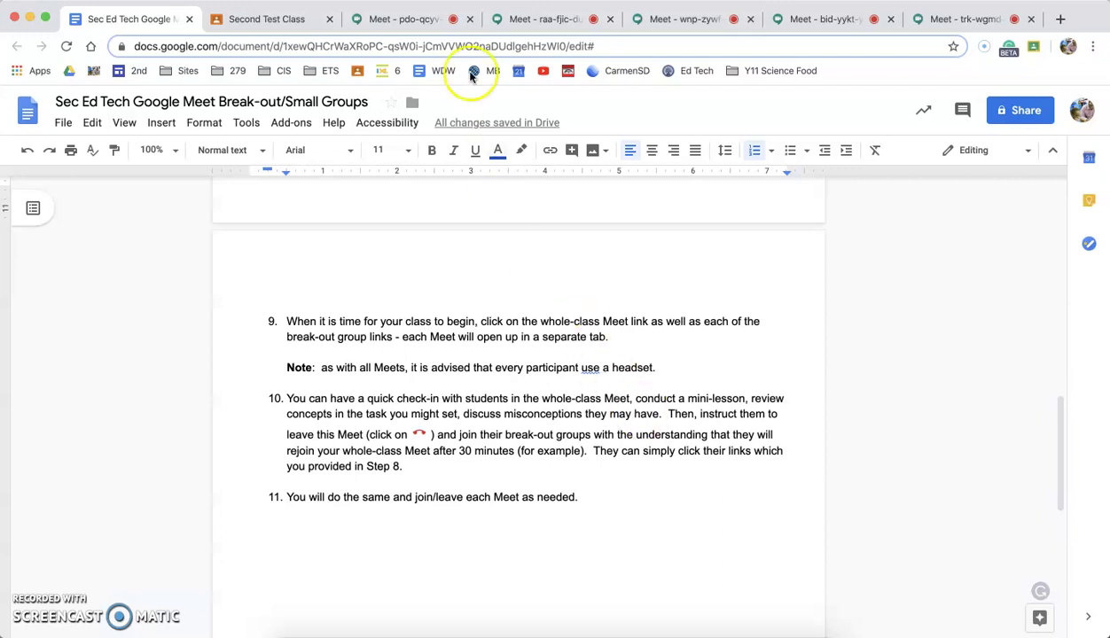
click(289, 19)
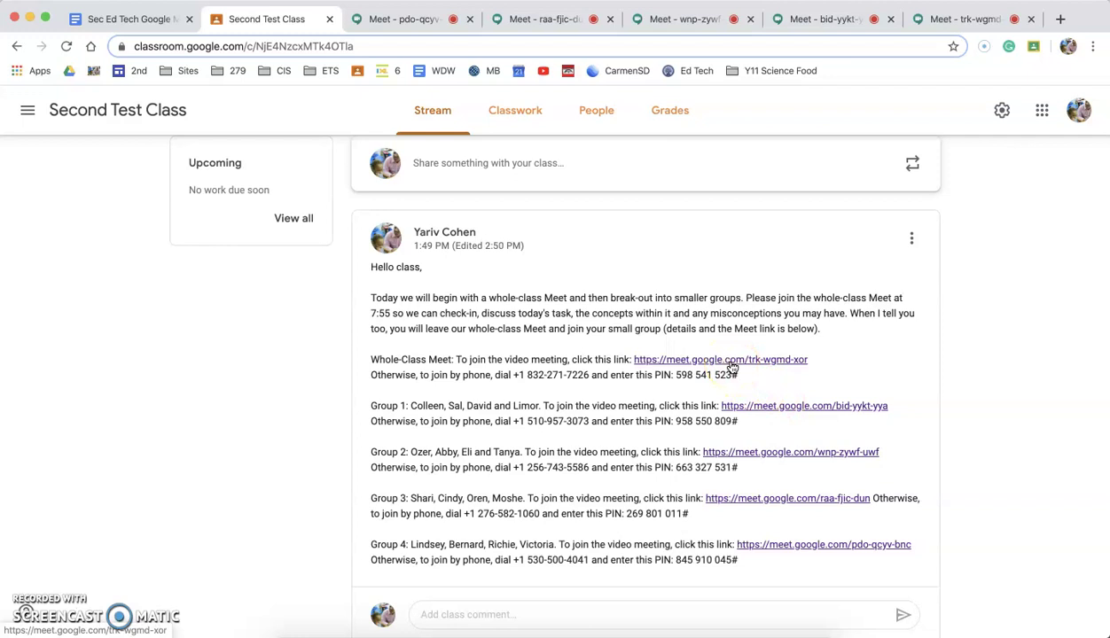
click(146, 19)
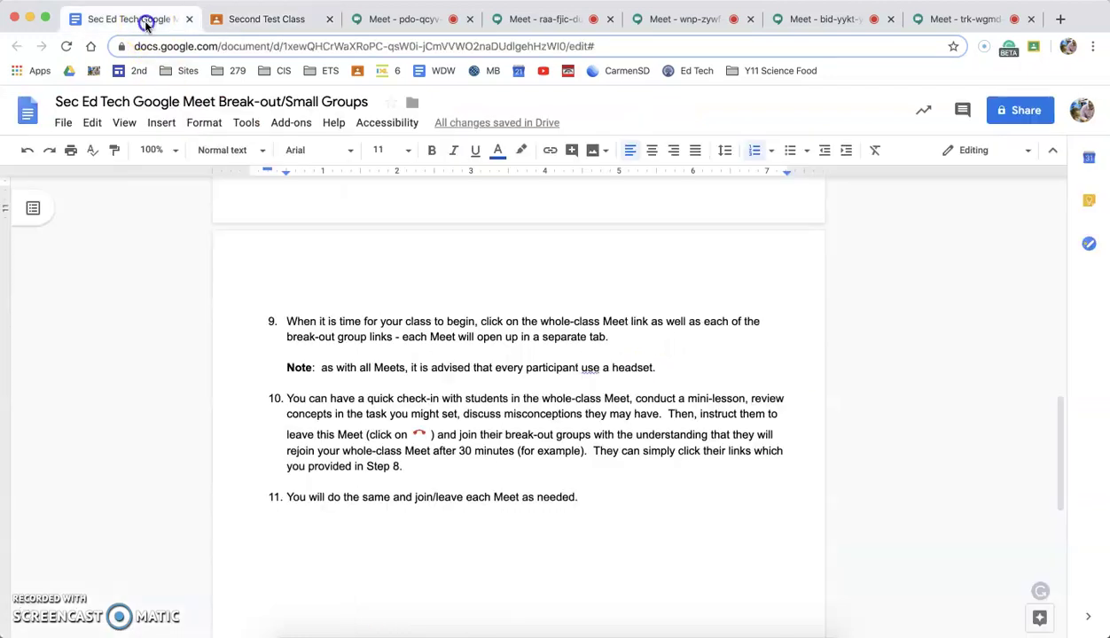